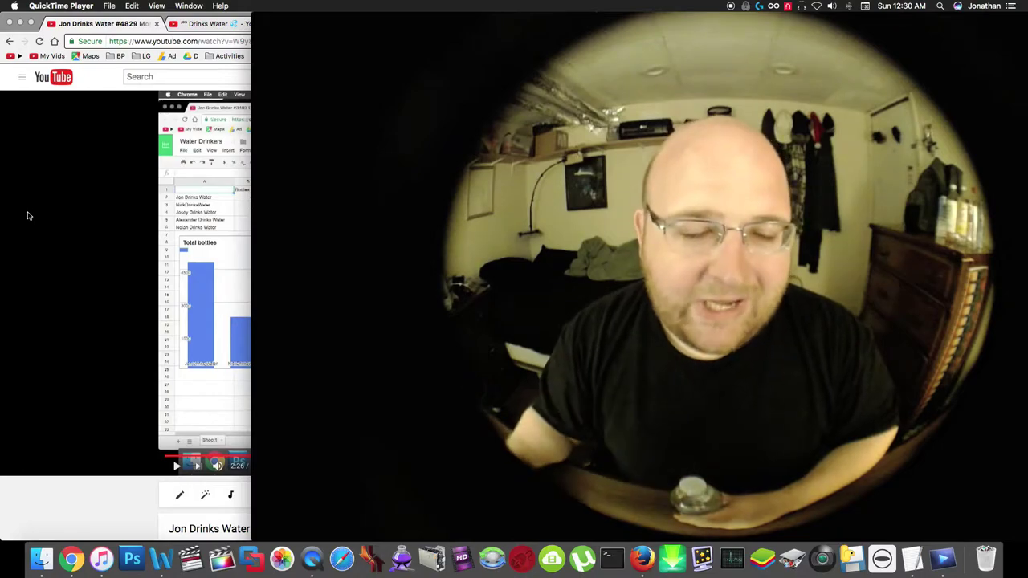
# Step: Bring the Chrome window with the YouTube video of the Water Drinkers charts in front of the QuickTime webcam view
pyautogui.click(28, 215)
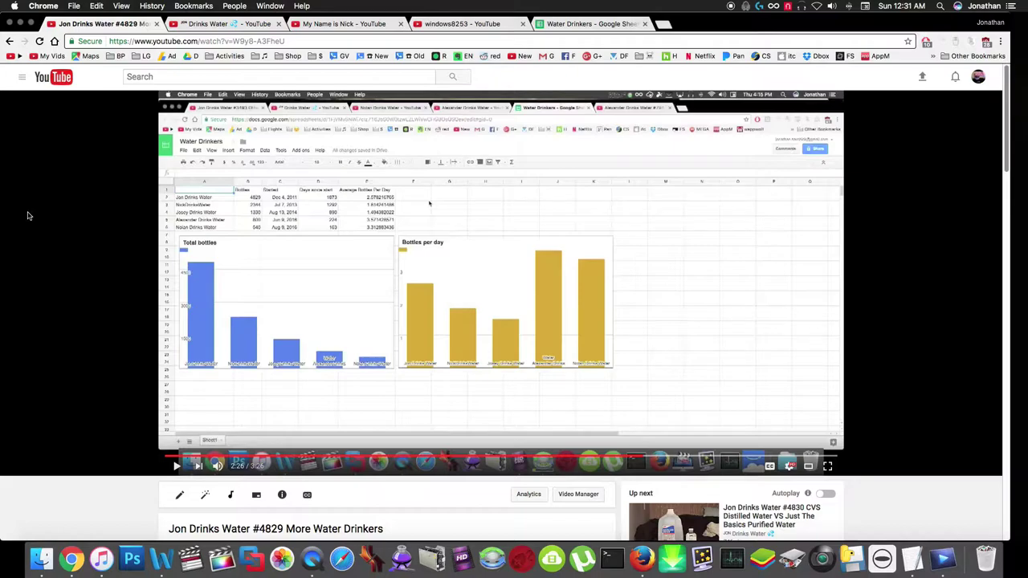
# Step: Show the Drinks Water channel's Channels tab and scroll its subscribed-channels grid to the footer
pyautogui.click(215, 26)
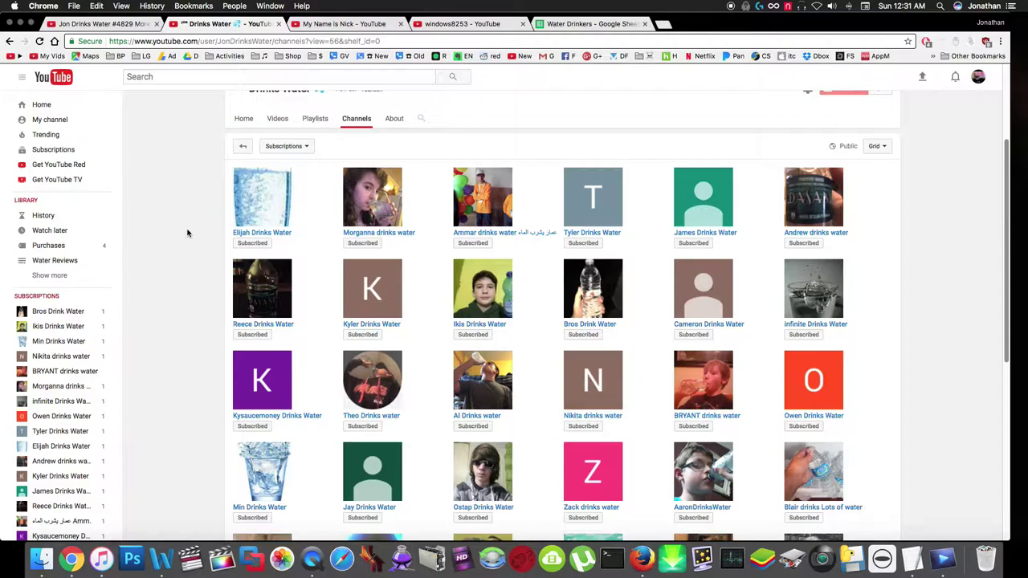
pyautogui.scroll(-5, 187, 233)
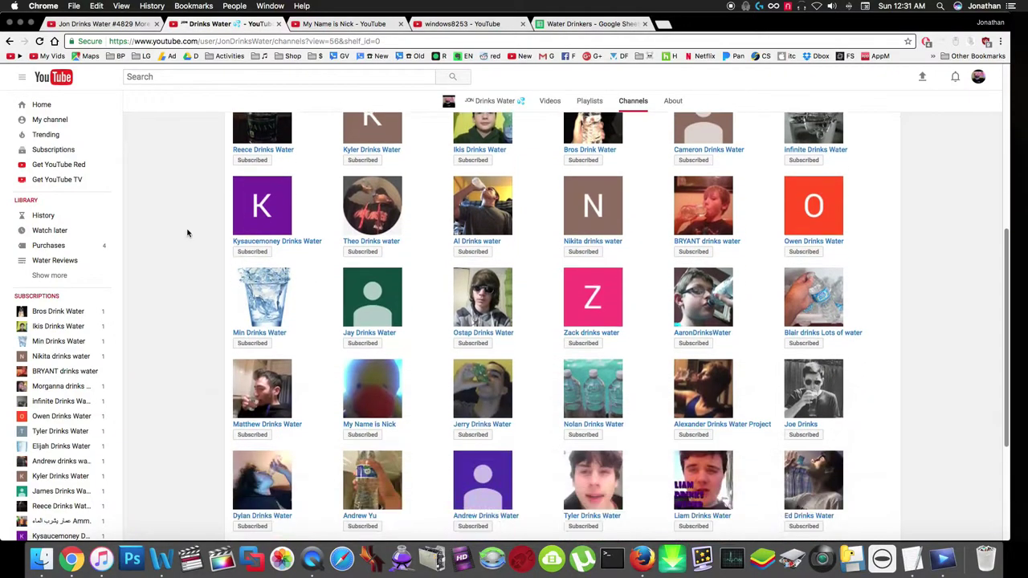
pyautogui.scroll(-3, 187, 233)
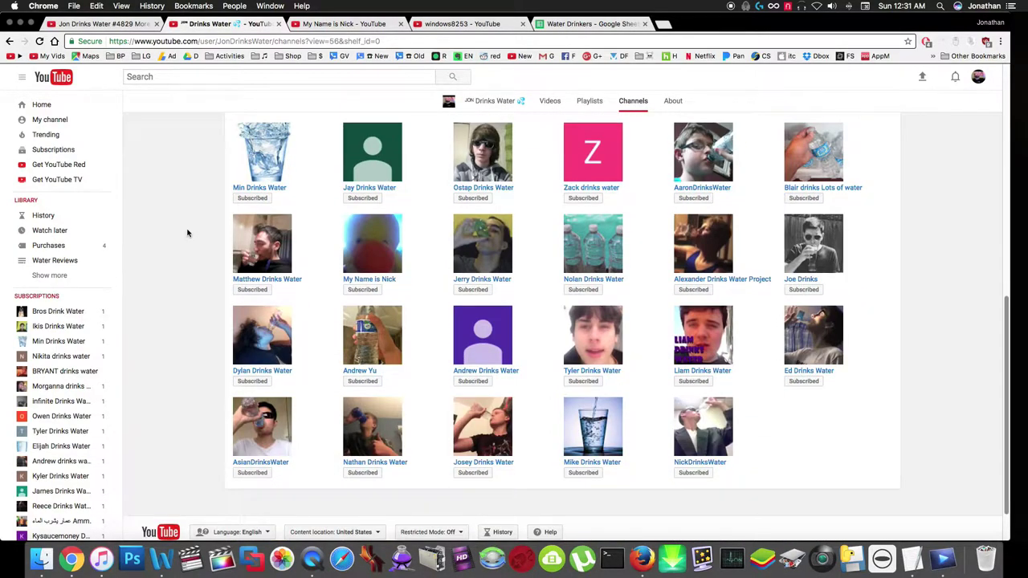
pyautogui.scroll(-2, 187, 233)
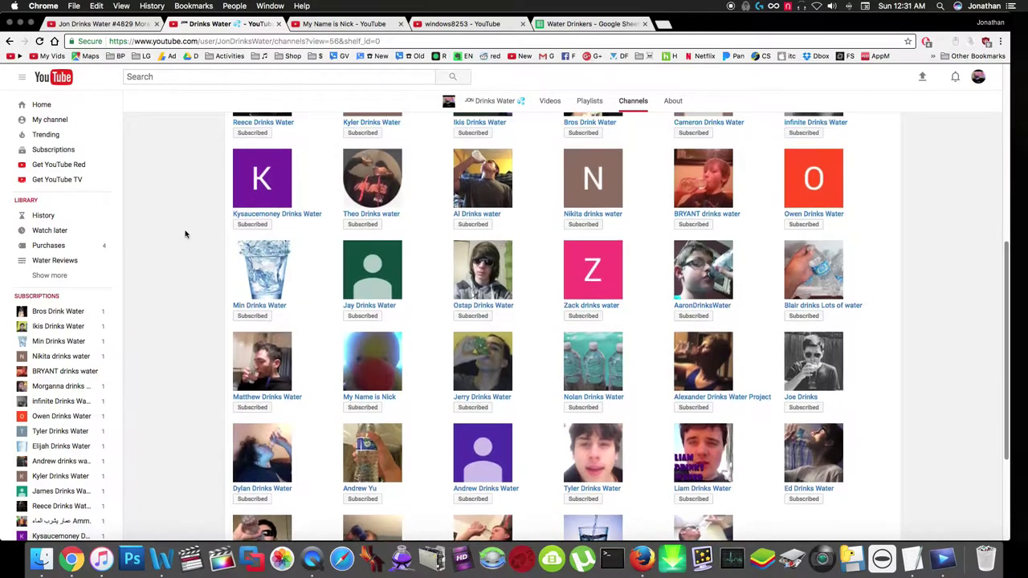
pyautogui.scroll(1, 185, 233)
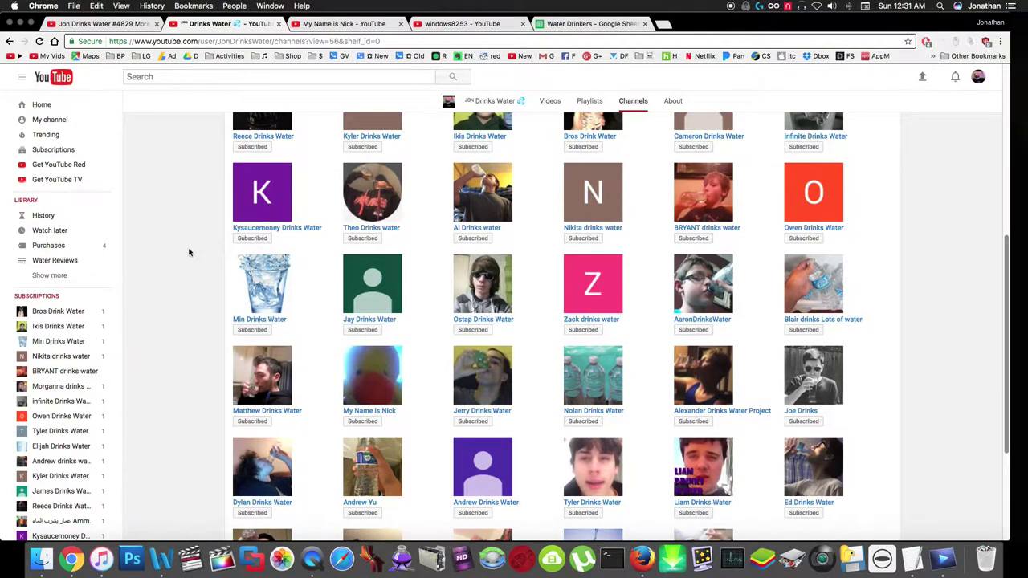
pyautogui.scroll(5, 188, 252)
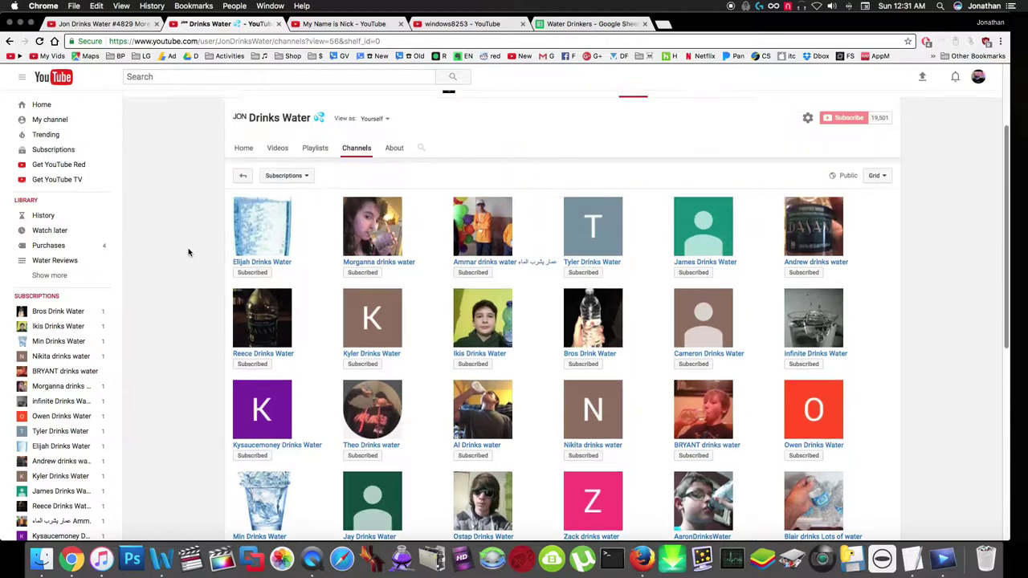
pyautogui.scroll(-1, 189, 254)
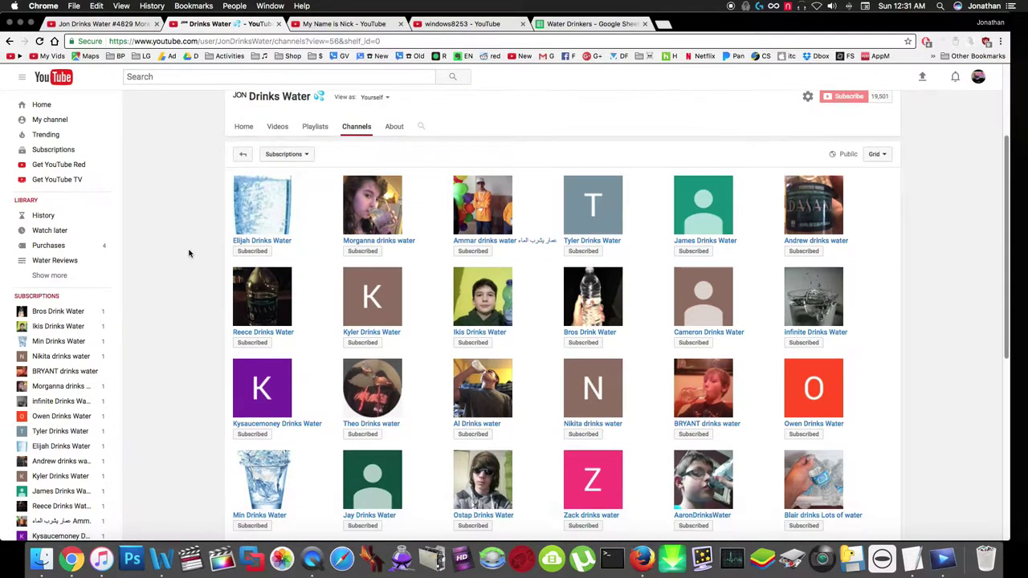
pyautogui.scroll(-7, 196, 251)
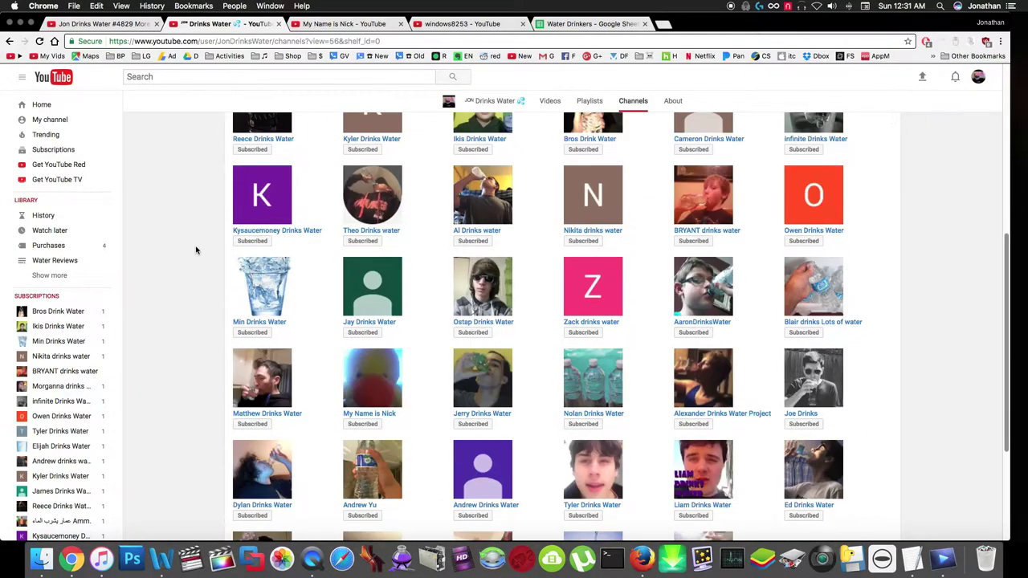
pyautogui.scroll(-2, 196, 251)
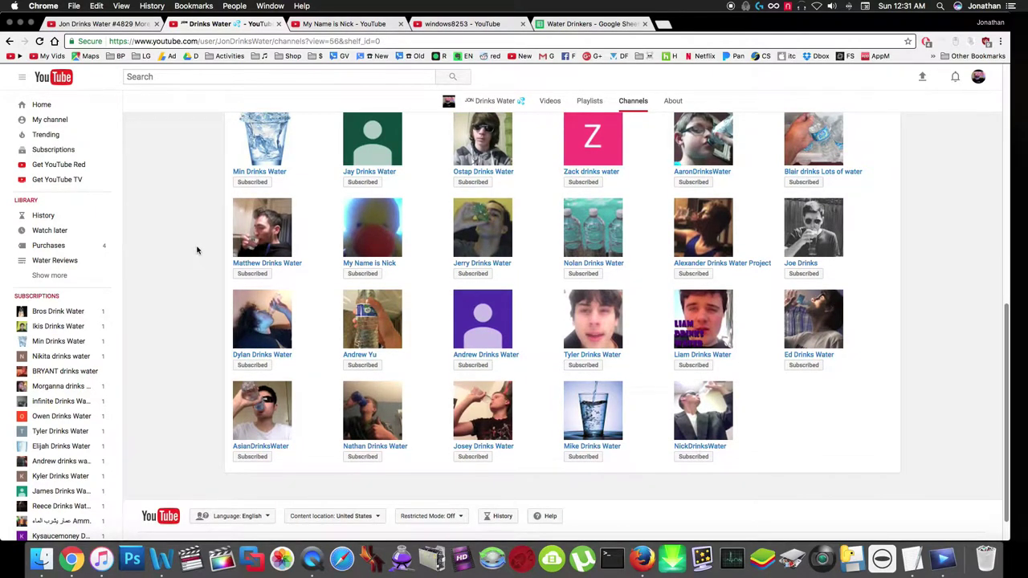
# Step: Browse the My Name is Nick Drinks Water videos, ending on windows8253's uploads up to #735
pyautogui.click(348, 25)
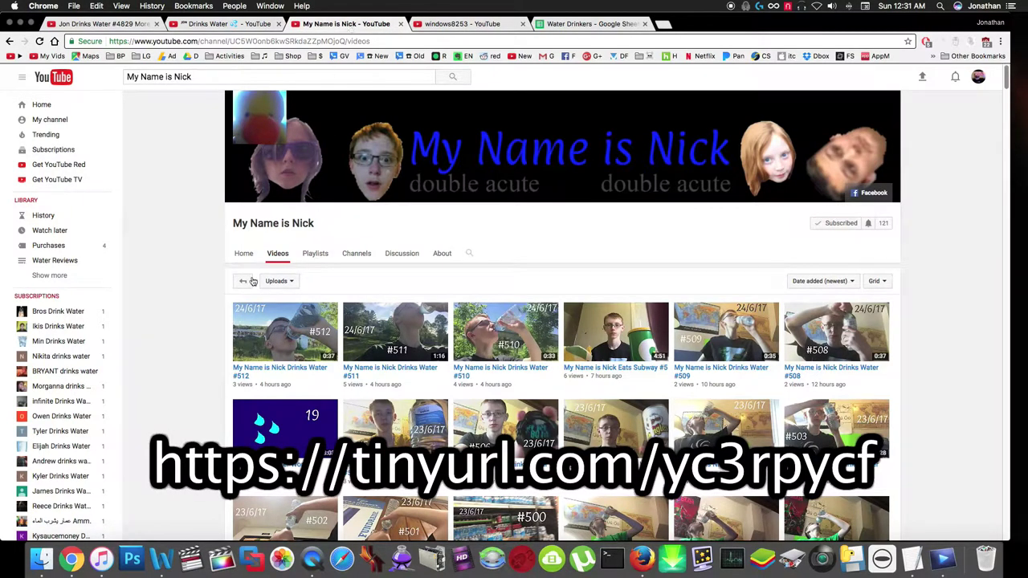
pyautogui.scroll(-3, 187, 287)
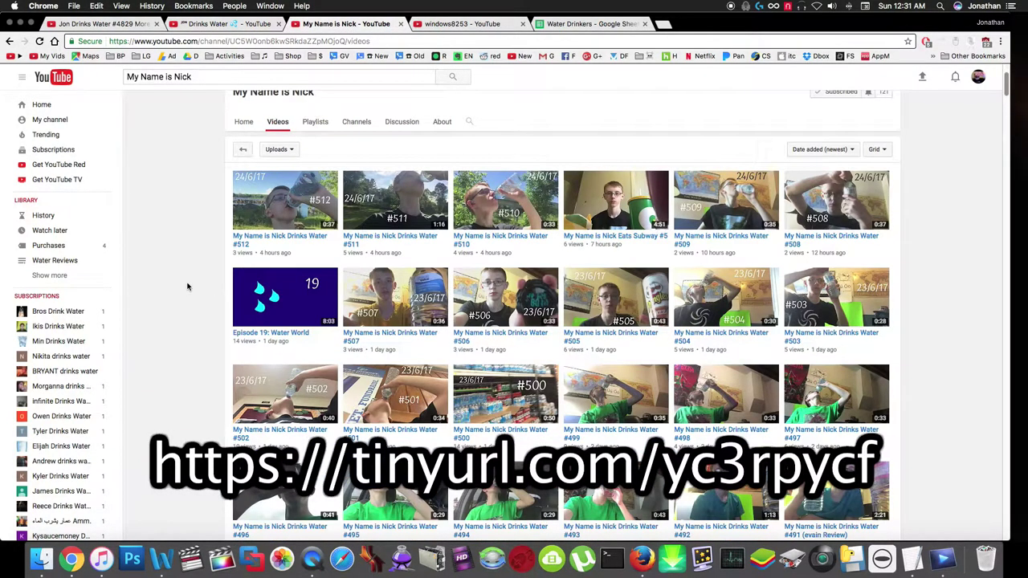
pyautogui.scroll(-10, 187, 286)
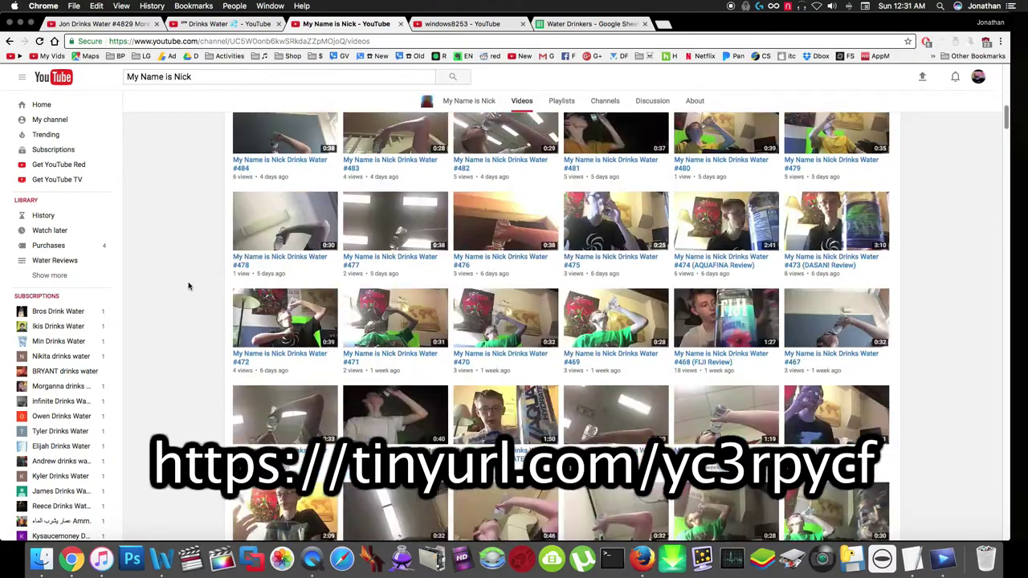
pyautogui.scroll(-9, 188, 286)
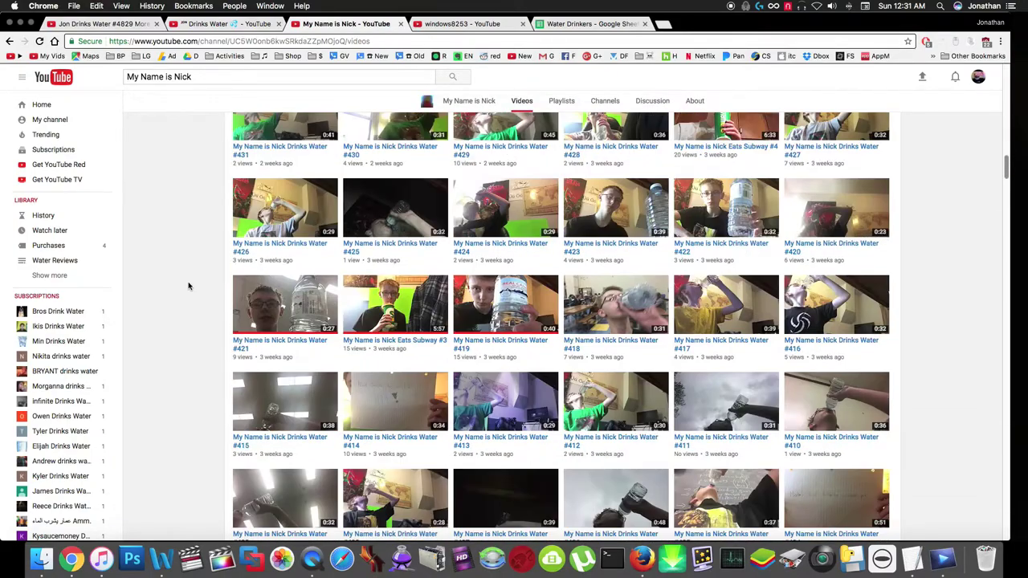
pyautogui.scroll(-12, 189, 286)
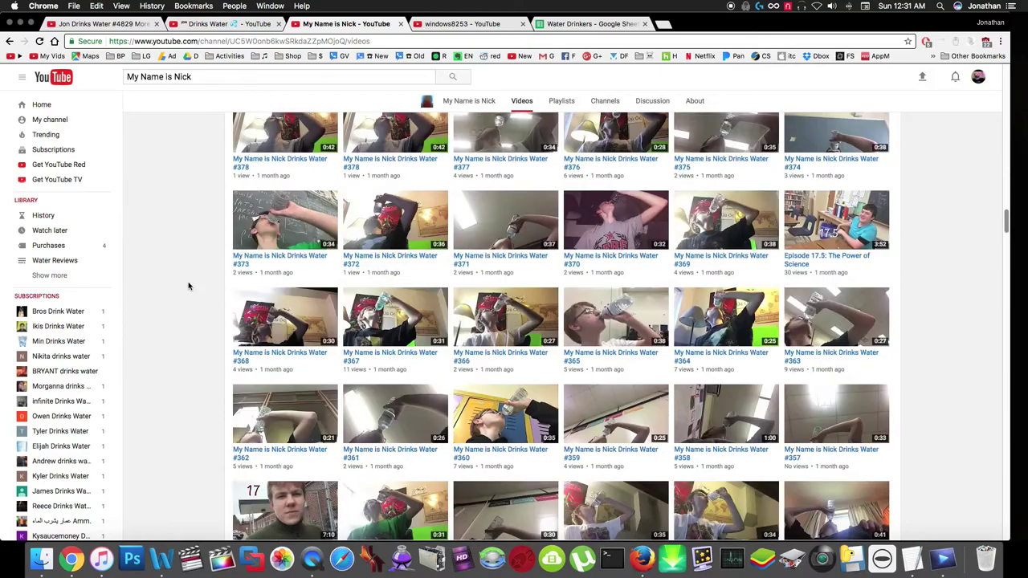
pyautogui.scroll(-8, 189, 286)
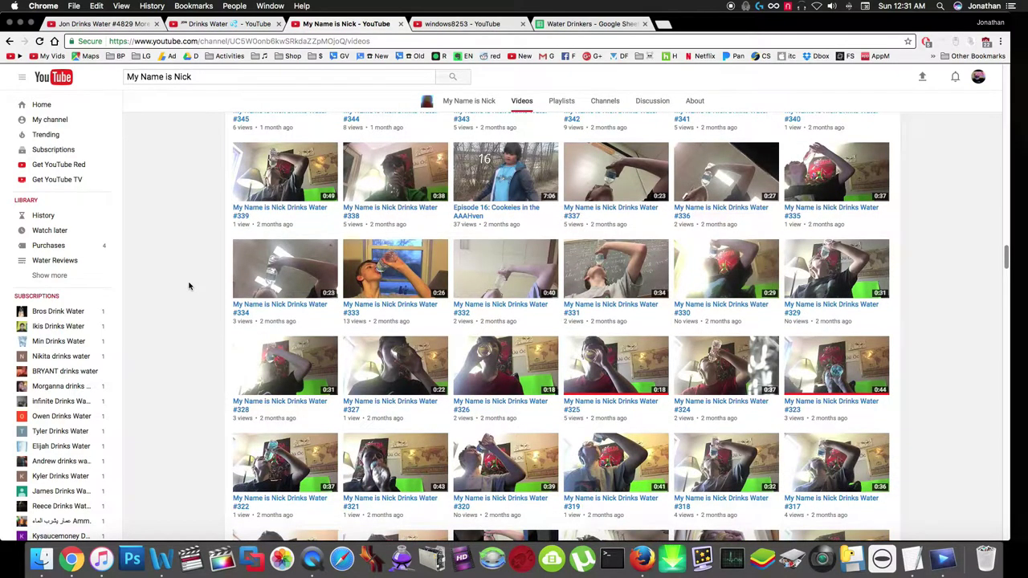
pyautogui.scroll(-3, 189, 286)
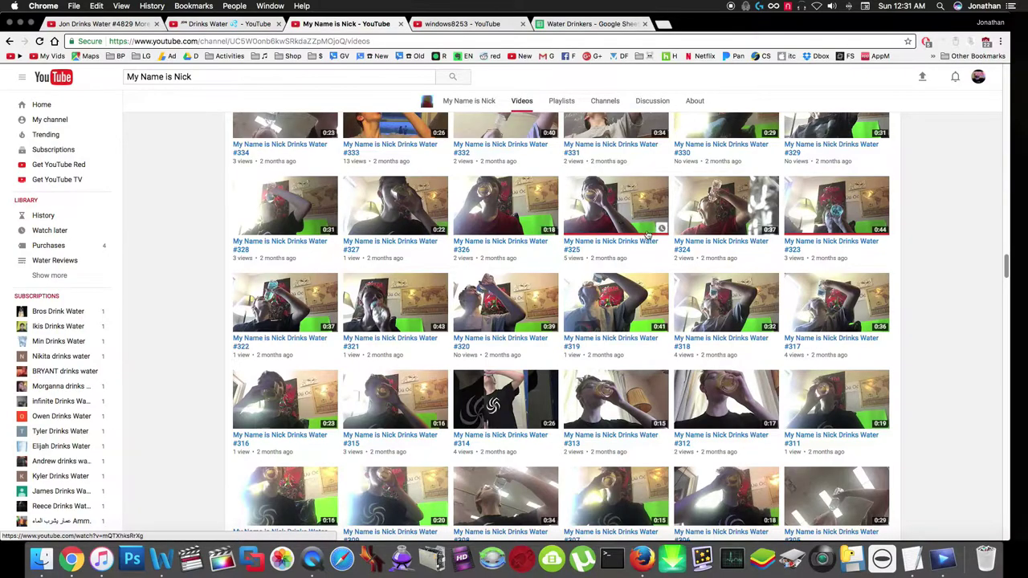
pyautogui.scroll(-12, 168, 254)
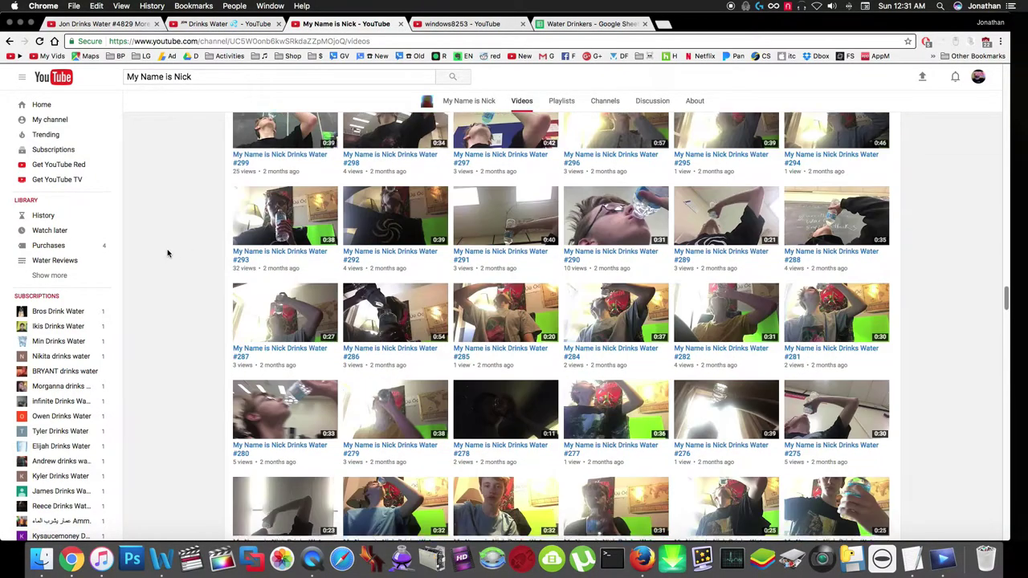
pyautogui.scroll(-7, 168, 253)
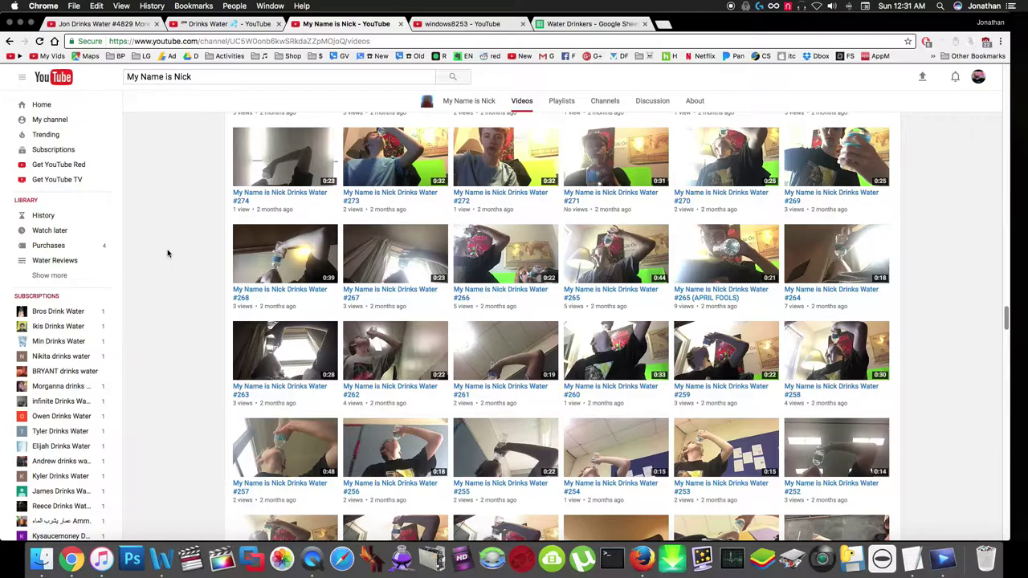
pyautogui.scroll(-13, 167, 253)
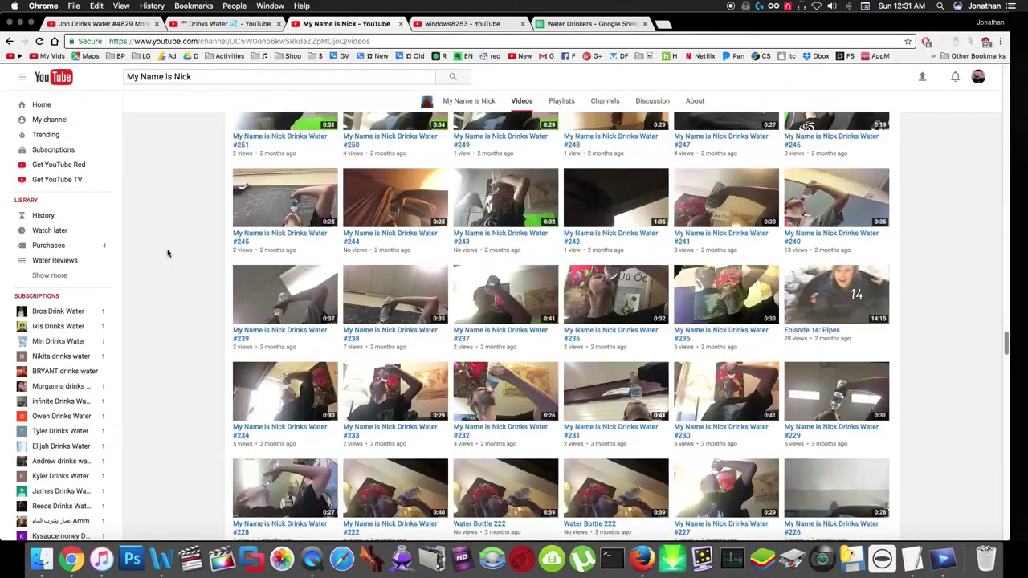
pyautogui.scroll(-3, 168, 254)
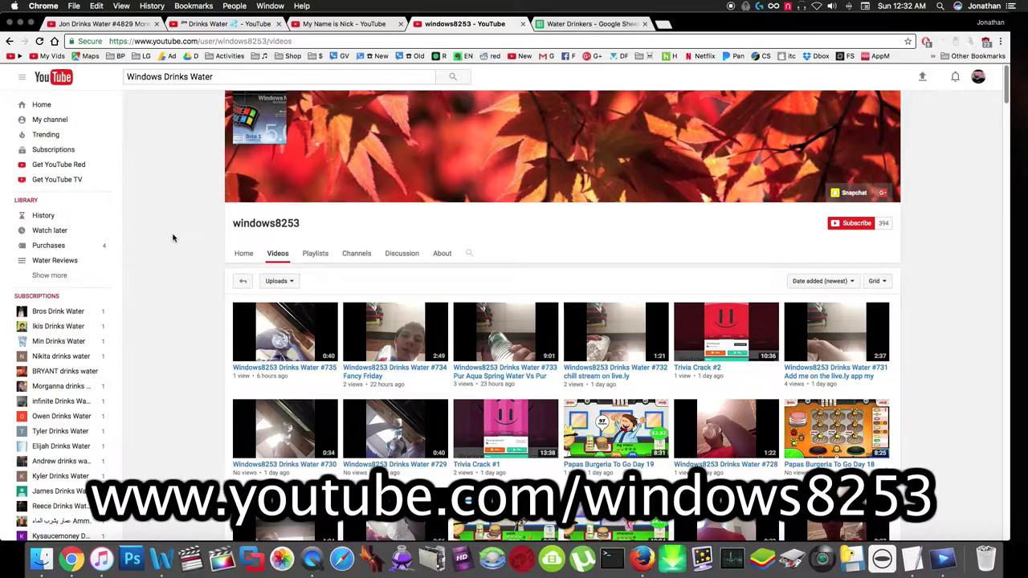
# Step: Scroll windows8253's Videos tab past the Backyard Sports videos to Drinks Water #563
pyautogui.scroll(-5, 193, 236)
pyautogui.scroll(-12, 192, 236)
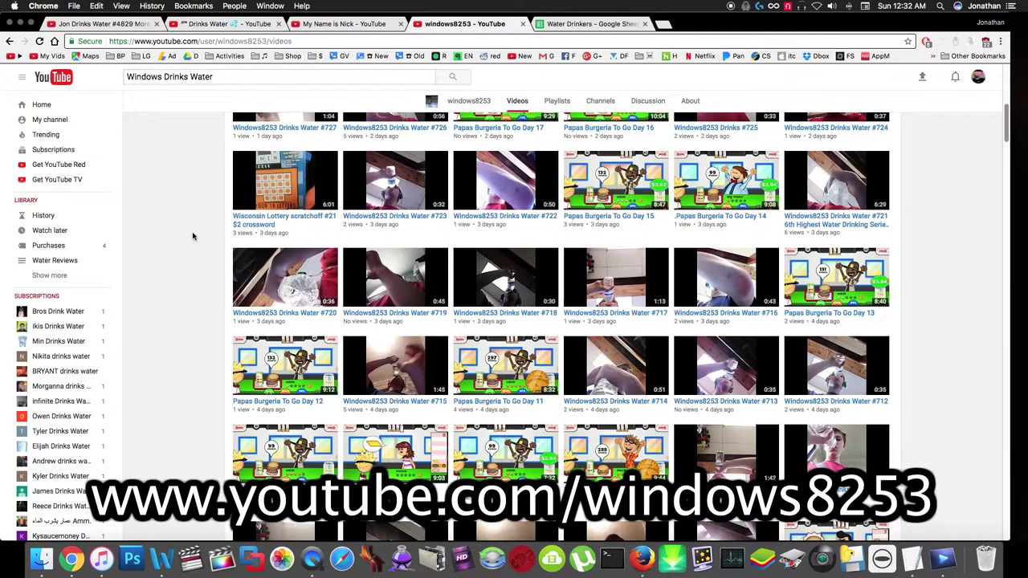
pyautogui.scroll(-15, 193, 237)
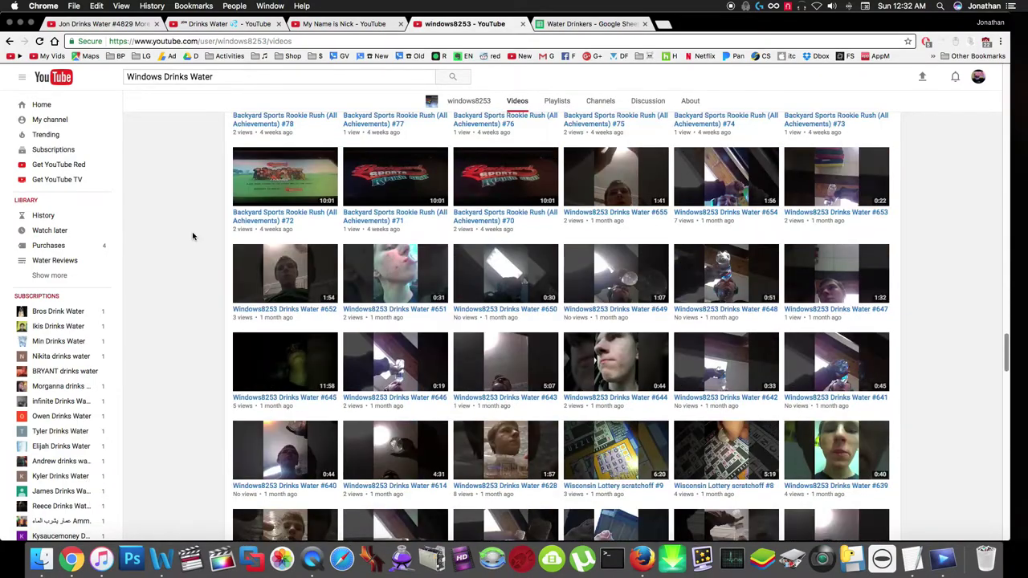
pyautogui.scroll(-5, 193, 236)
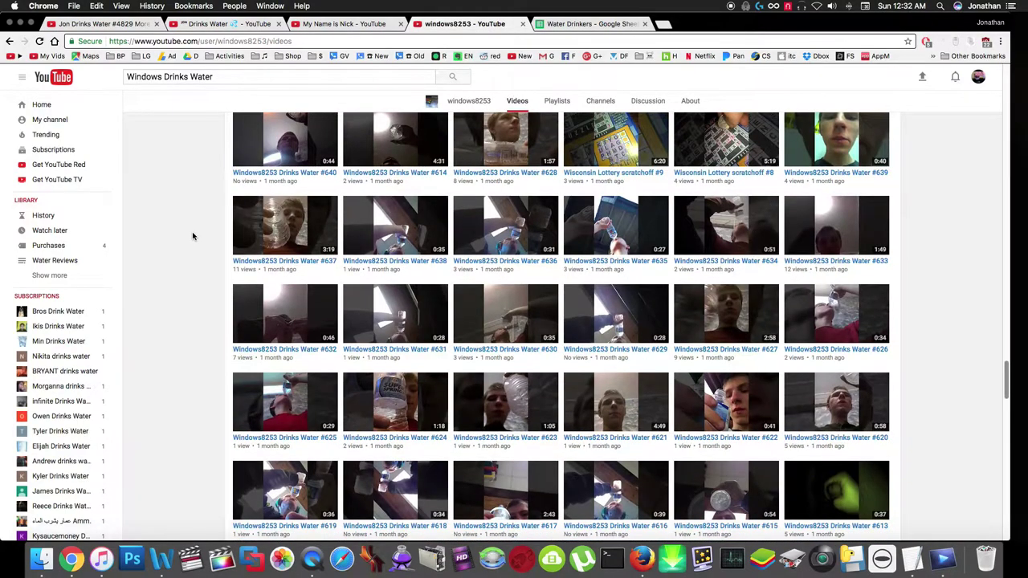
pyautogui.scroll(-6, 192, 236)
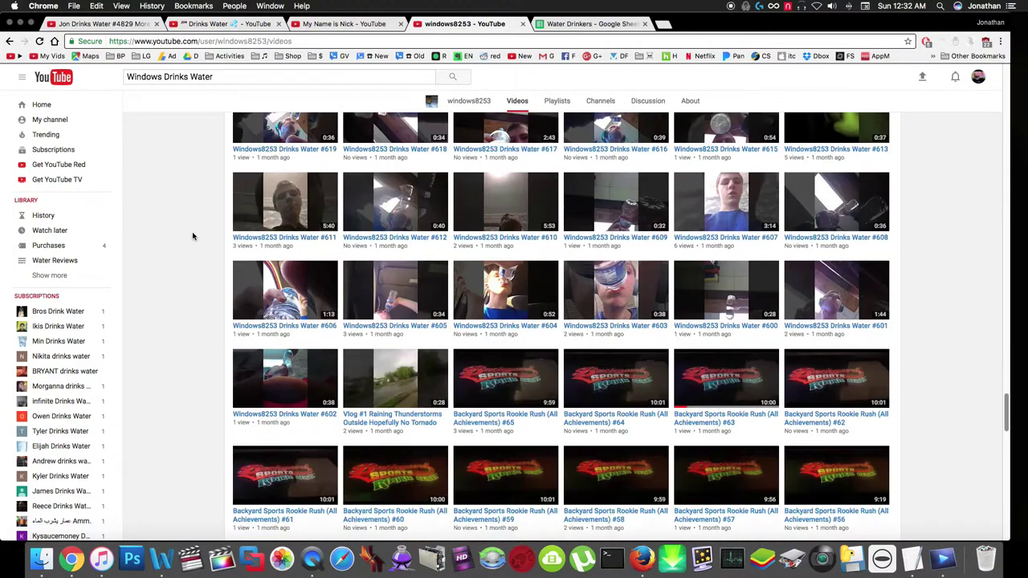
pyautogui.scroll(-10, 193, 235)
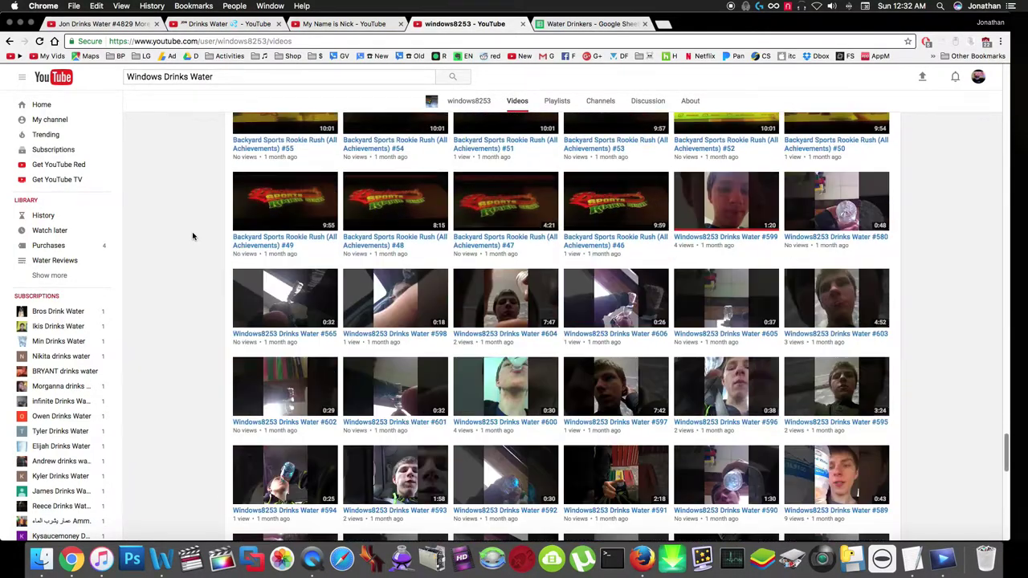
pyautogui.scroll(-5, 192, 235)
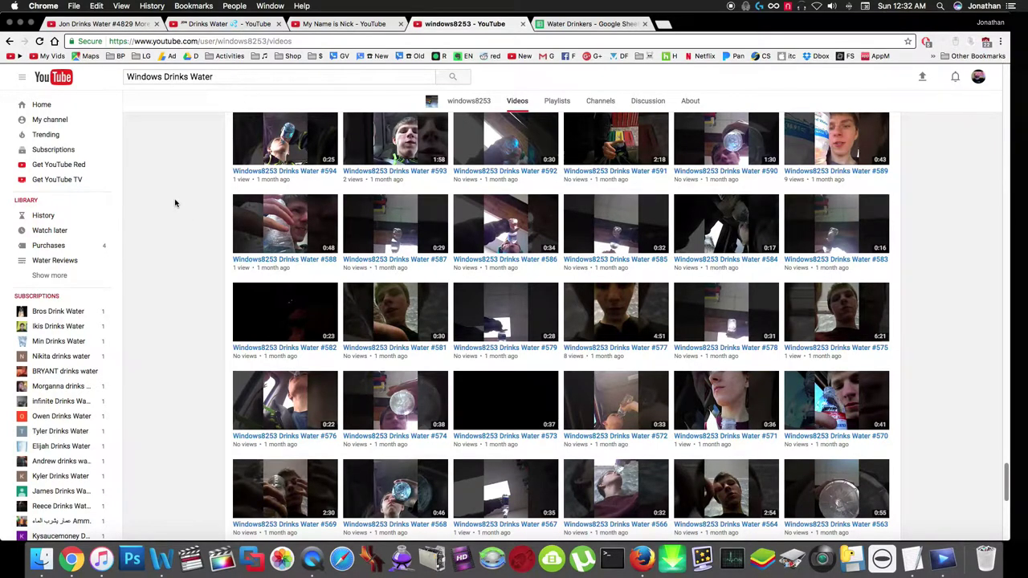
# Step: Open the Water Drinkers sheet, select the Total bottles chart, and inspect E8's bottles-per-day formula
pyautogui.hotkey('ctrl', 'Tab')
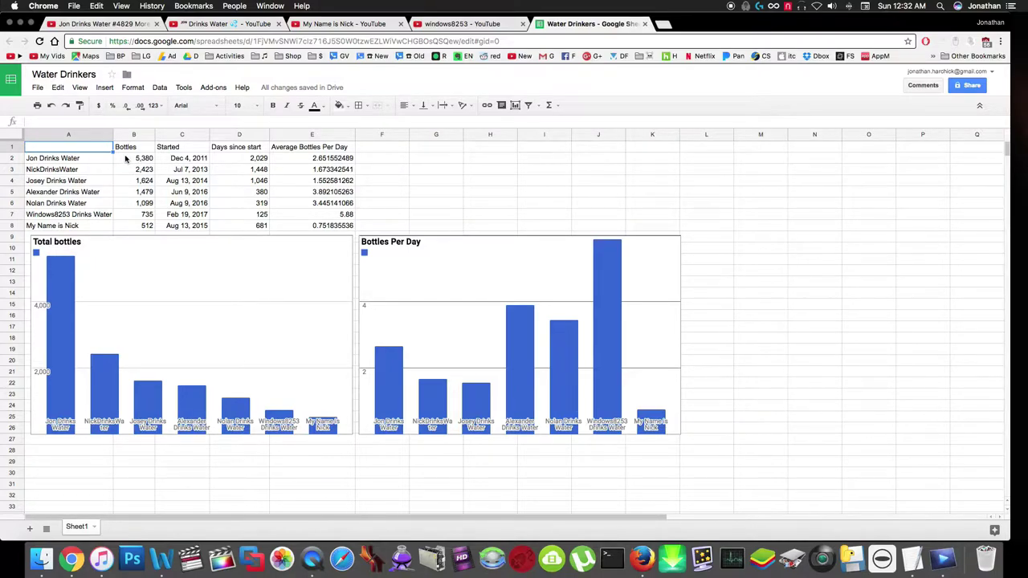
pyautogui.click(62, 261)
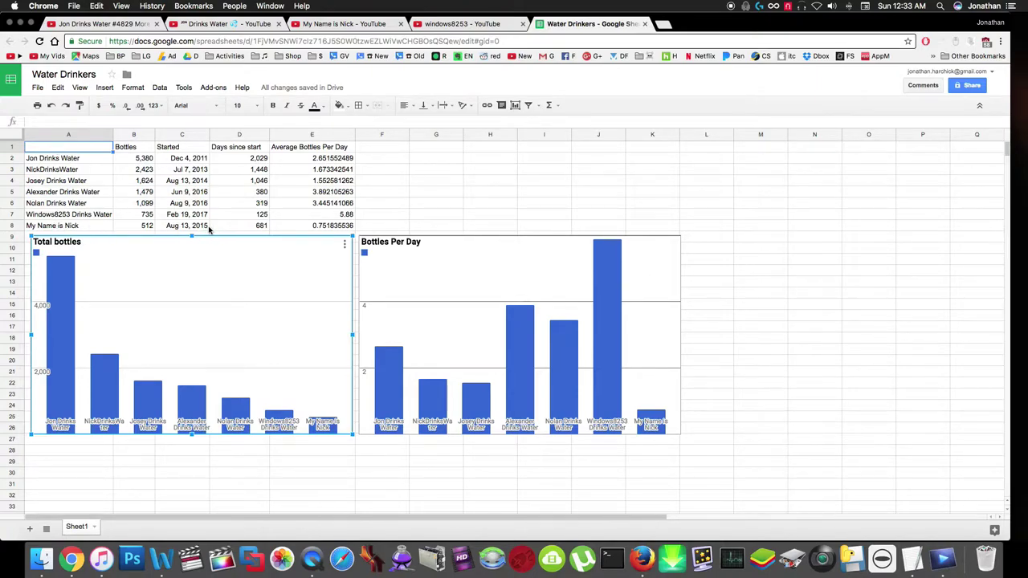
pyautogui.click(282, 229)
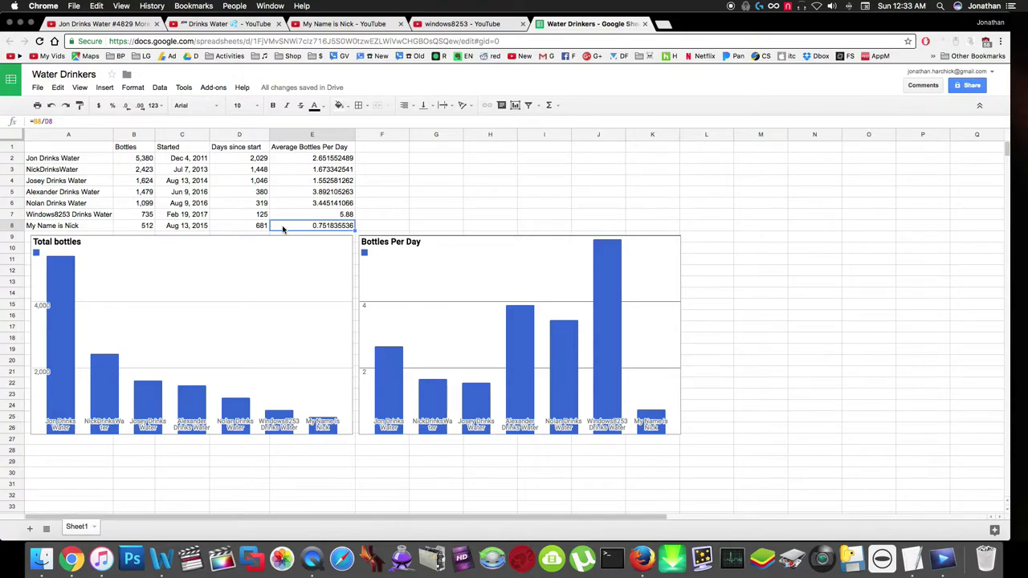
# Step: Point out the Alexander Drinks Water entry in A5, then bring the QuickTime Movie Recording window forward
pyautogui.click(88, 149)
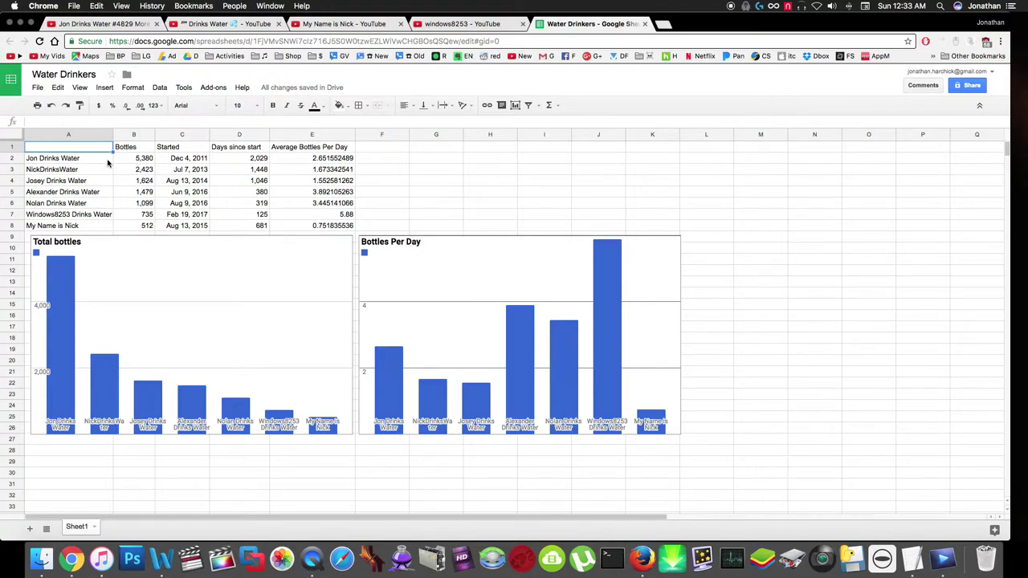
pyautogui.click(108, 196)
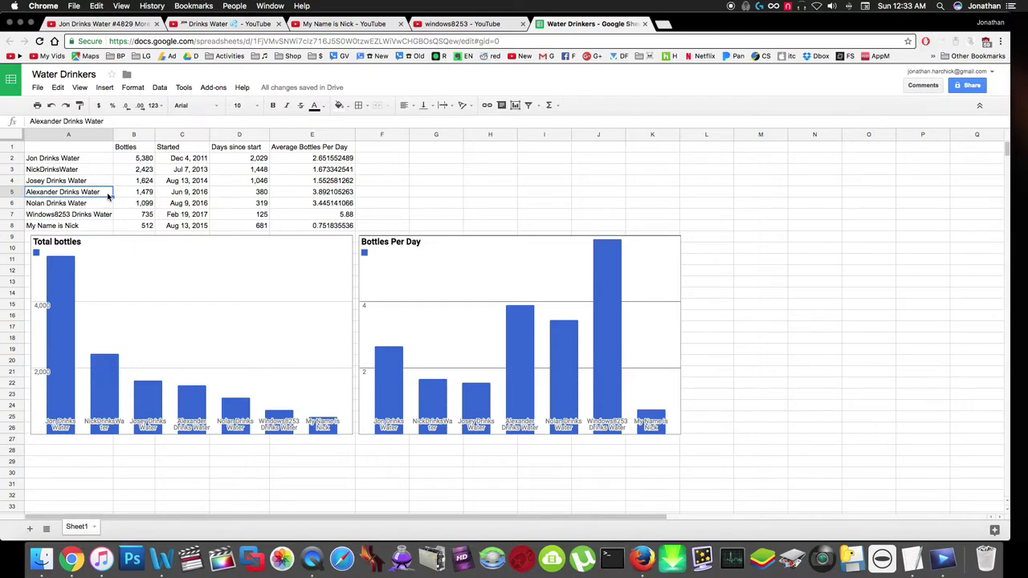
pyautogui.click(95, 149)
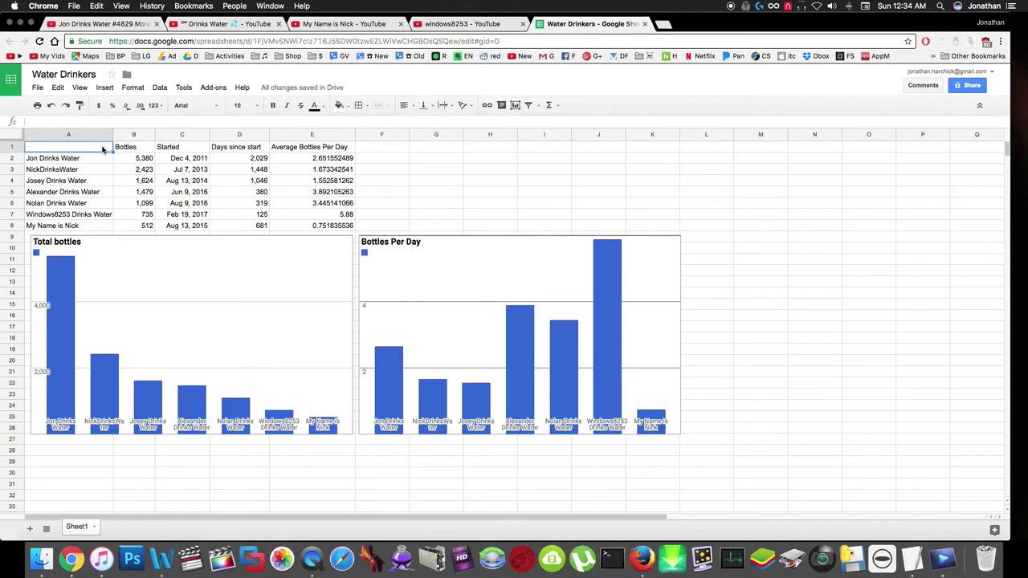
pyautogui.click(1018, 104)
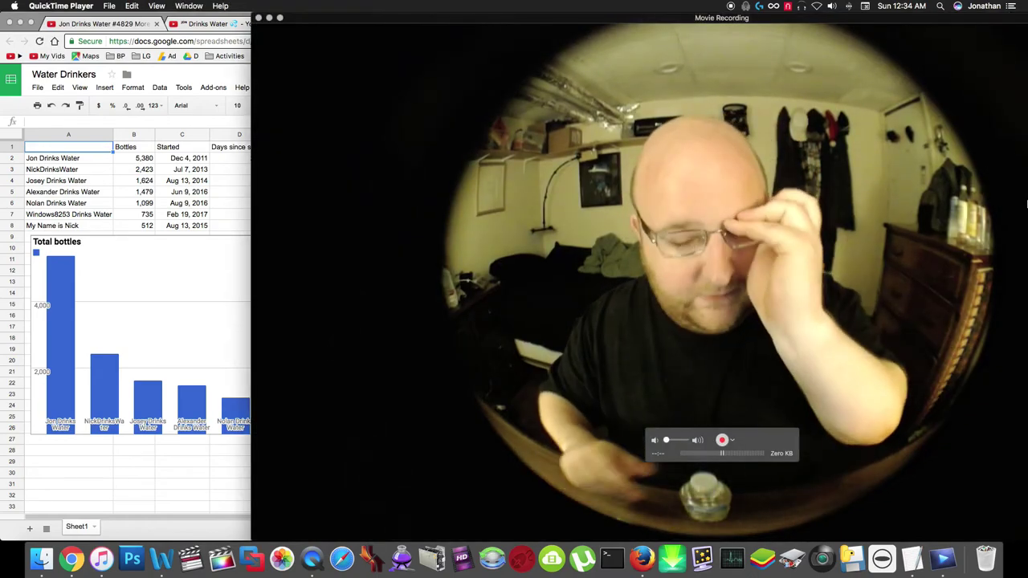